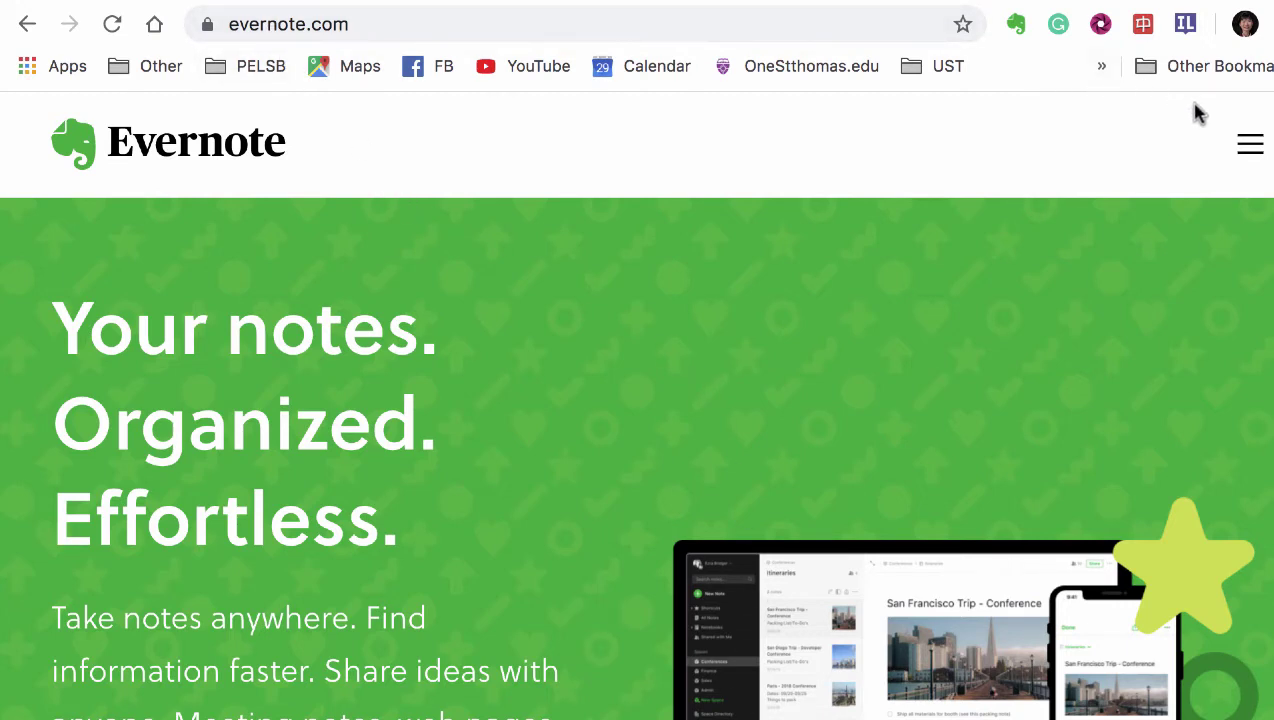
Step: Open the evernote.com hamburger menu listing sign-up, log-in, Basic, Premium and Business options
click(1250, 149)
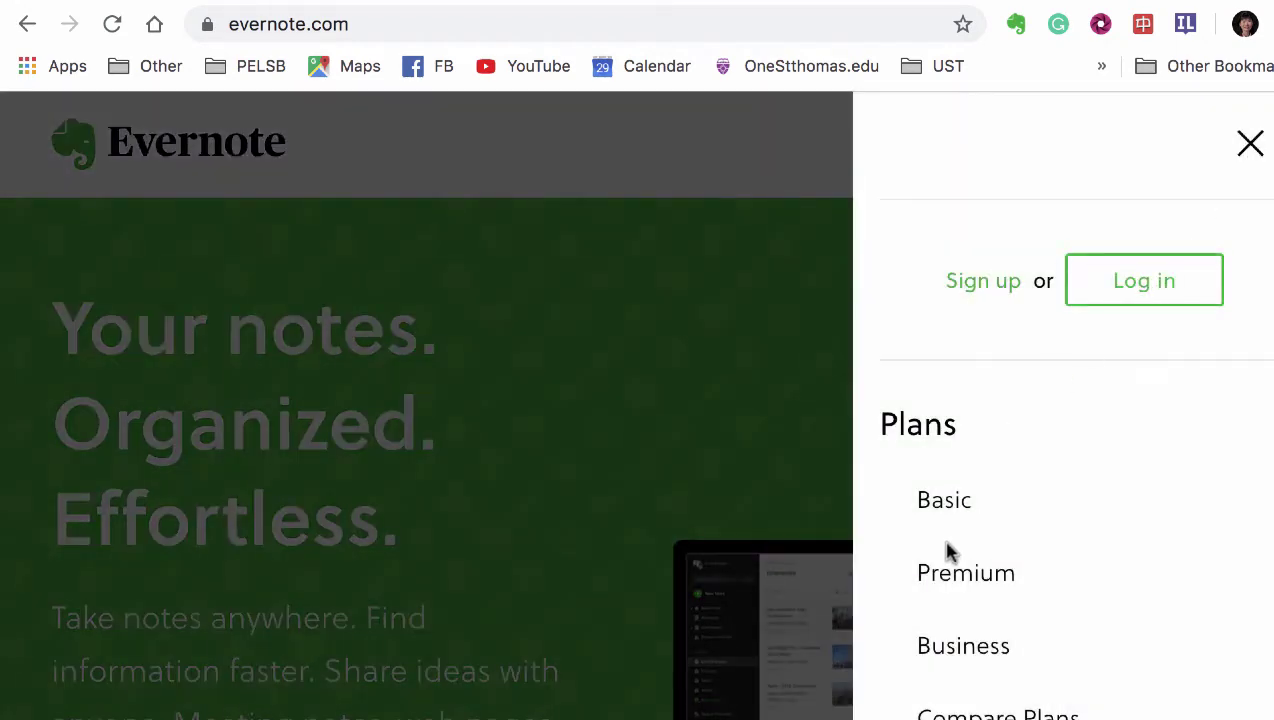
Step: Log in with the prefilled account email to reach the 508-note list
click(1170, 287)
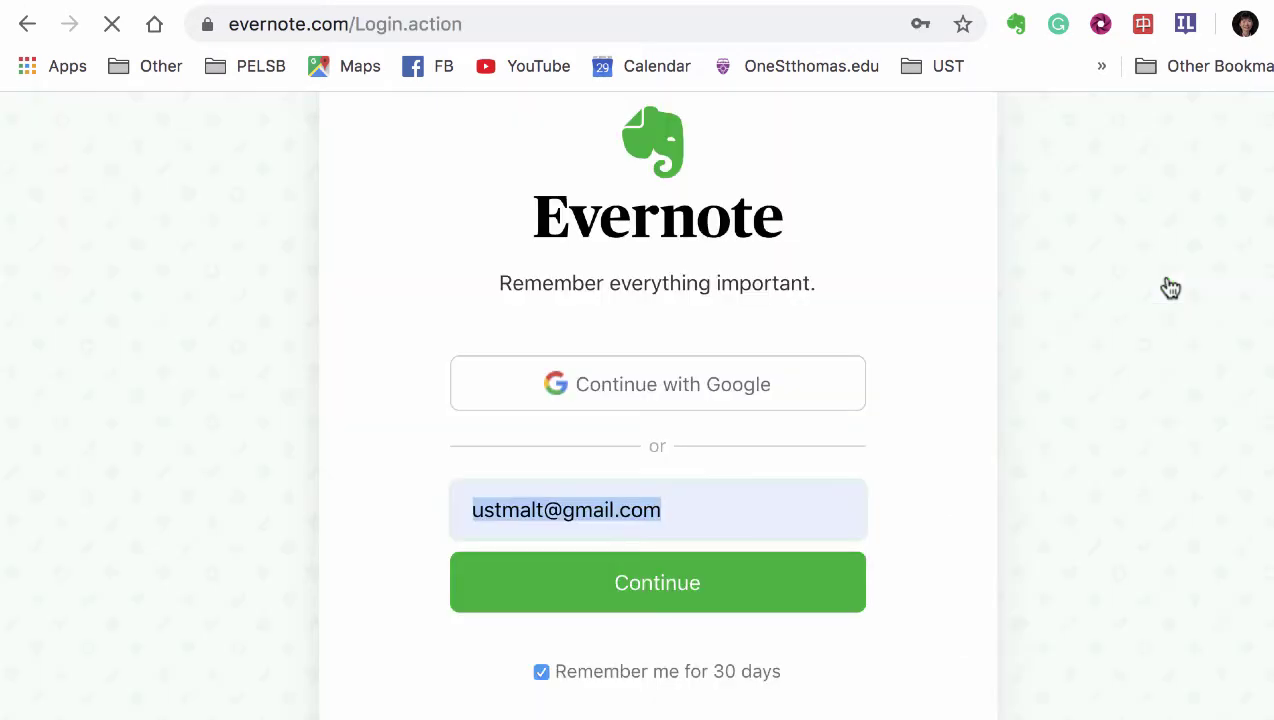
click(702, 590)
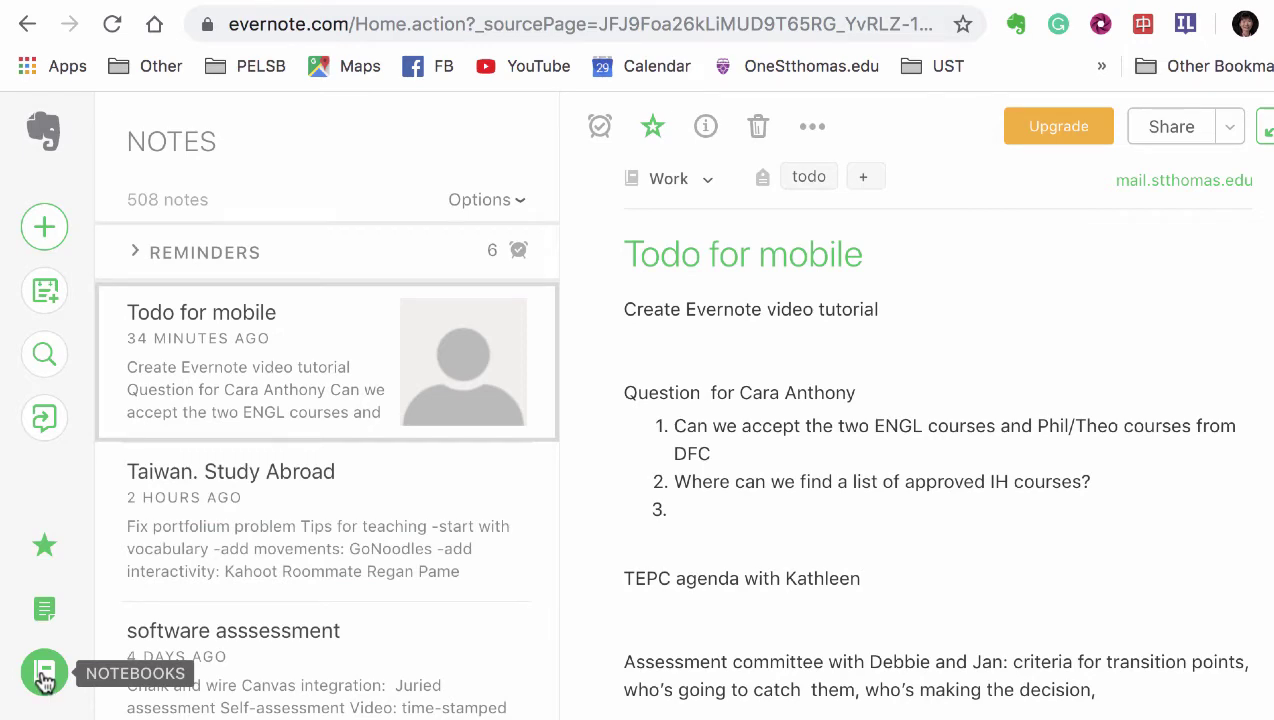
Step: Create a new, empty notebook named 'Taiwan' from the Notebooks list
click(44, 676)
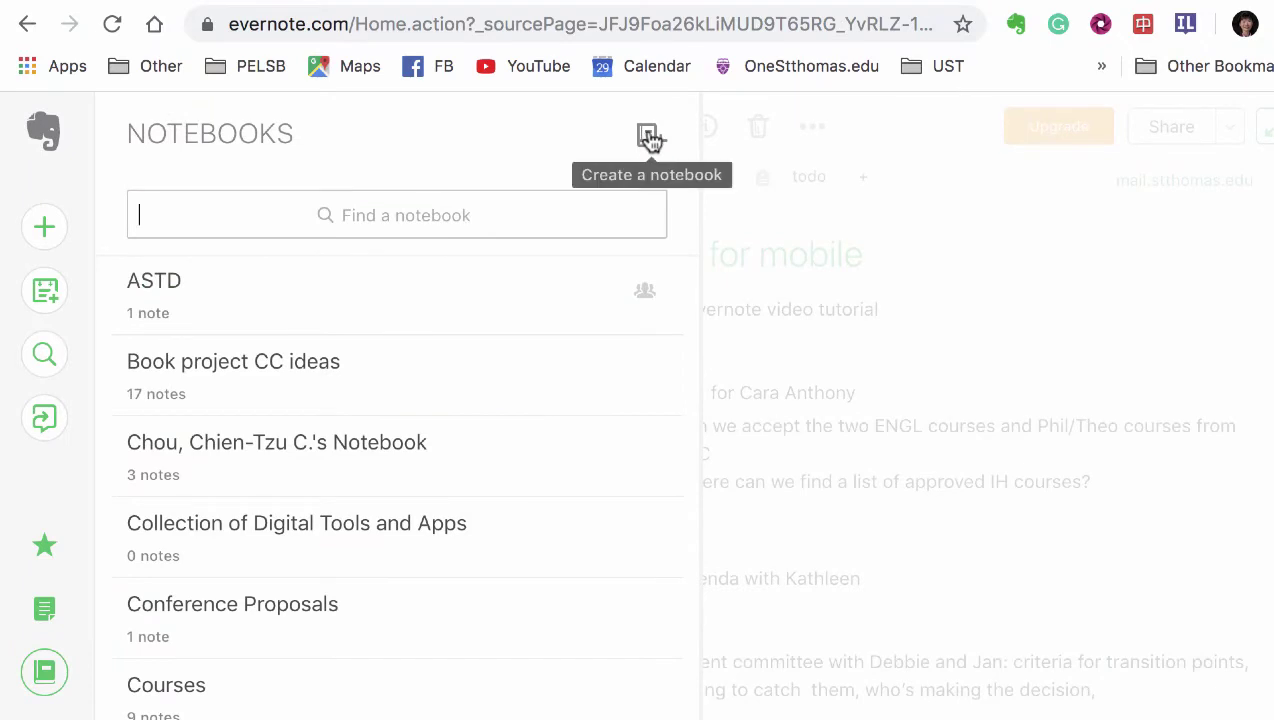
click(648, 145)
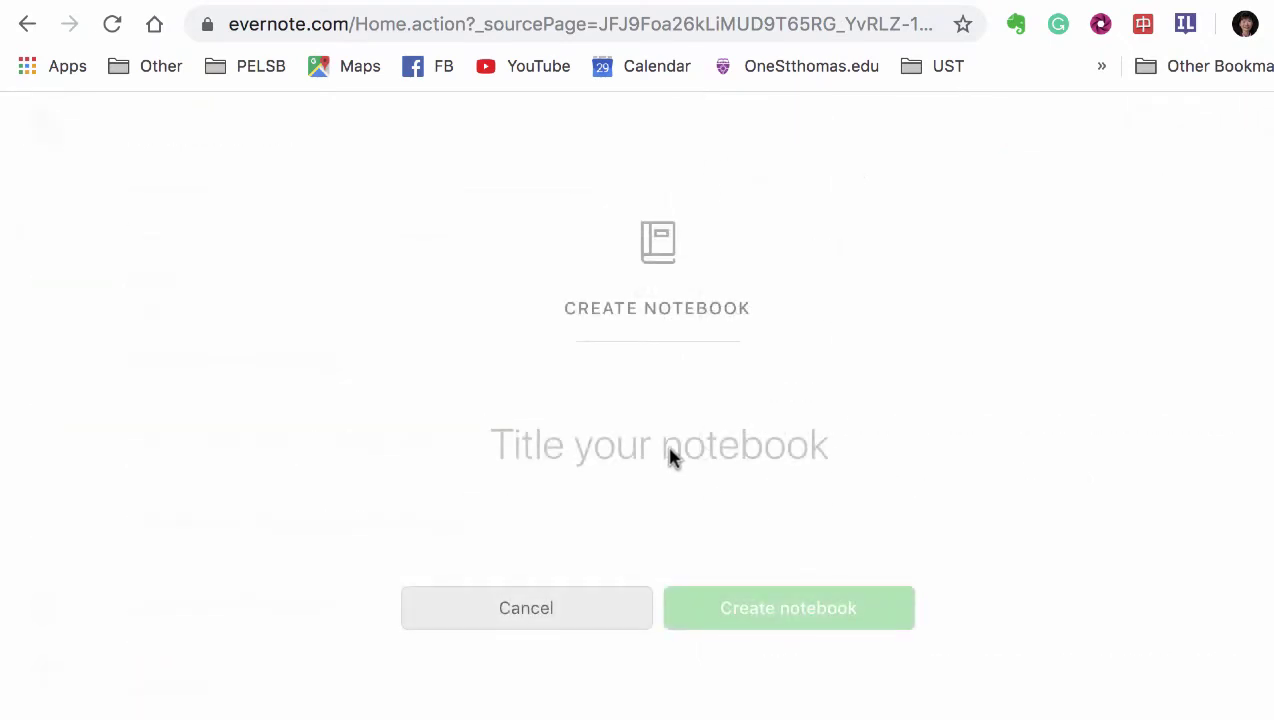
text(Taiwan)
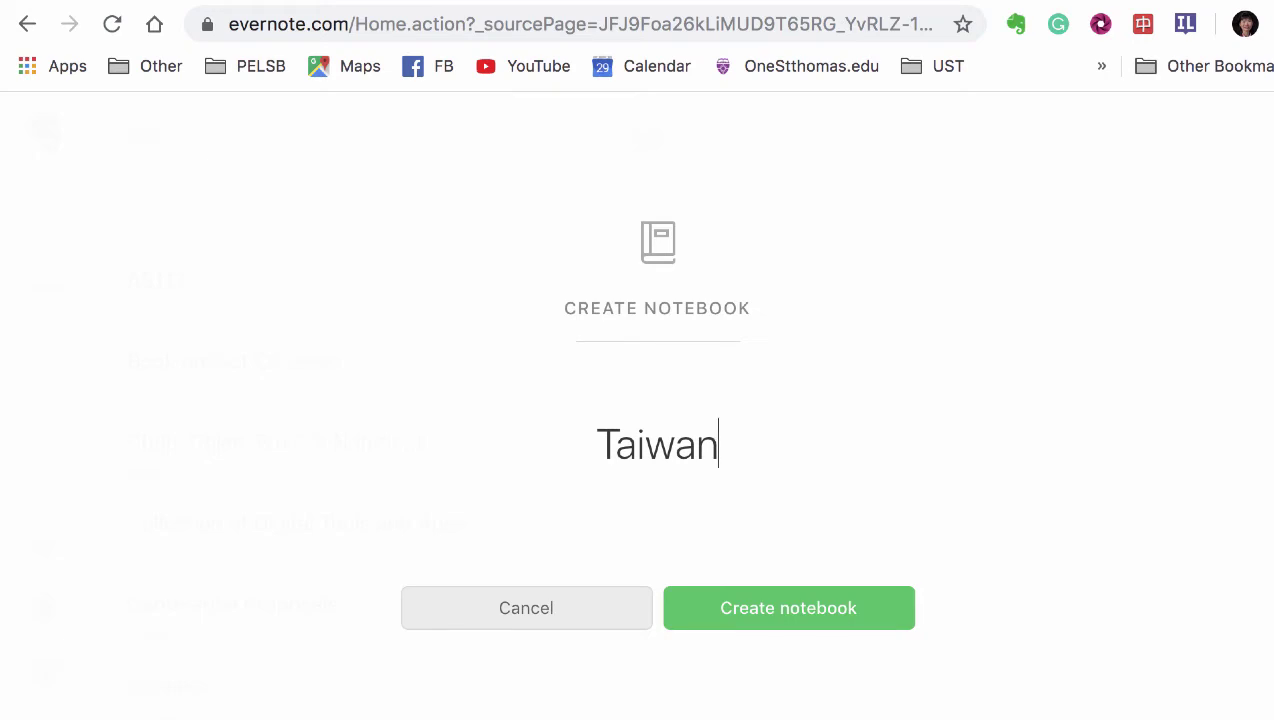
click(761, 605)
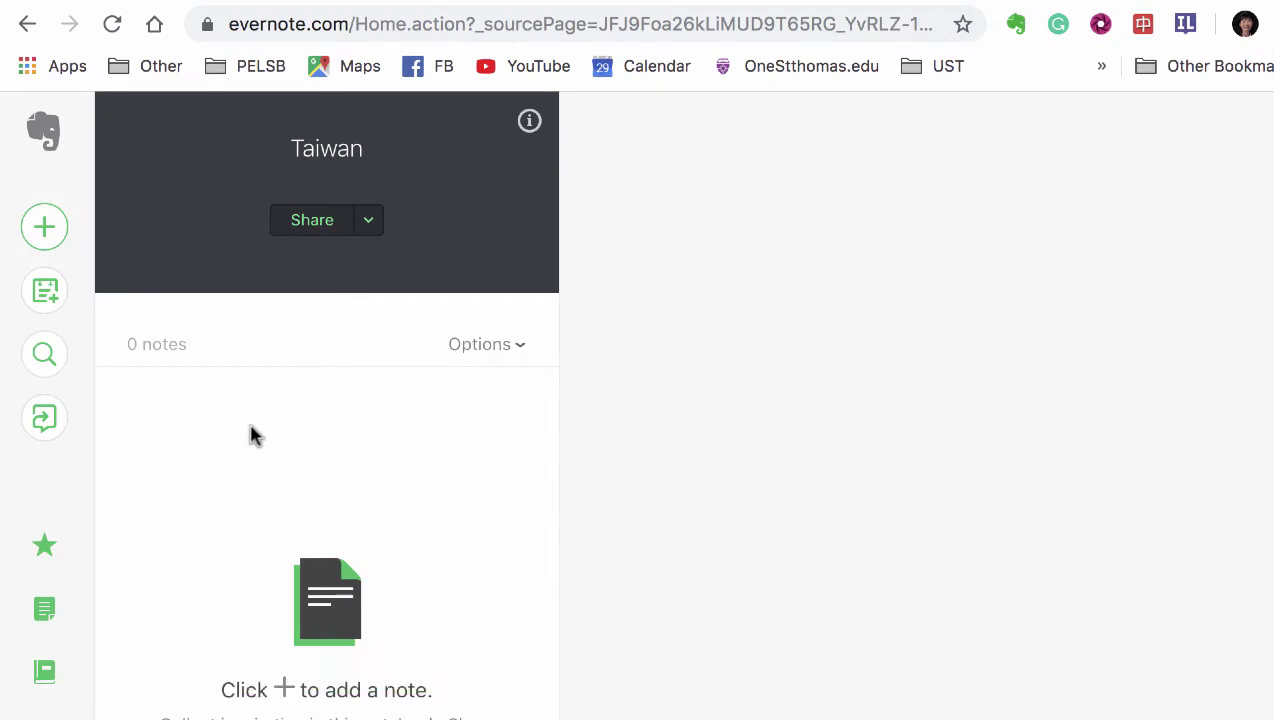
Step: Create a 'Day 1' note in Taiwan with the three pasted reflection questions
click(44, 232)
text(Day 1)
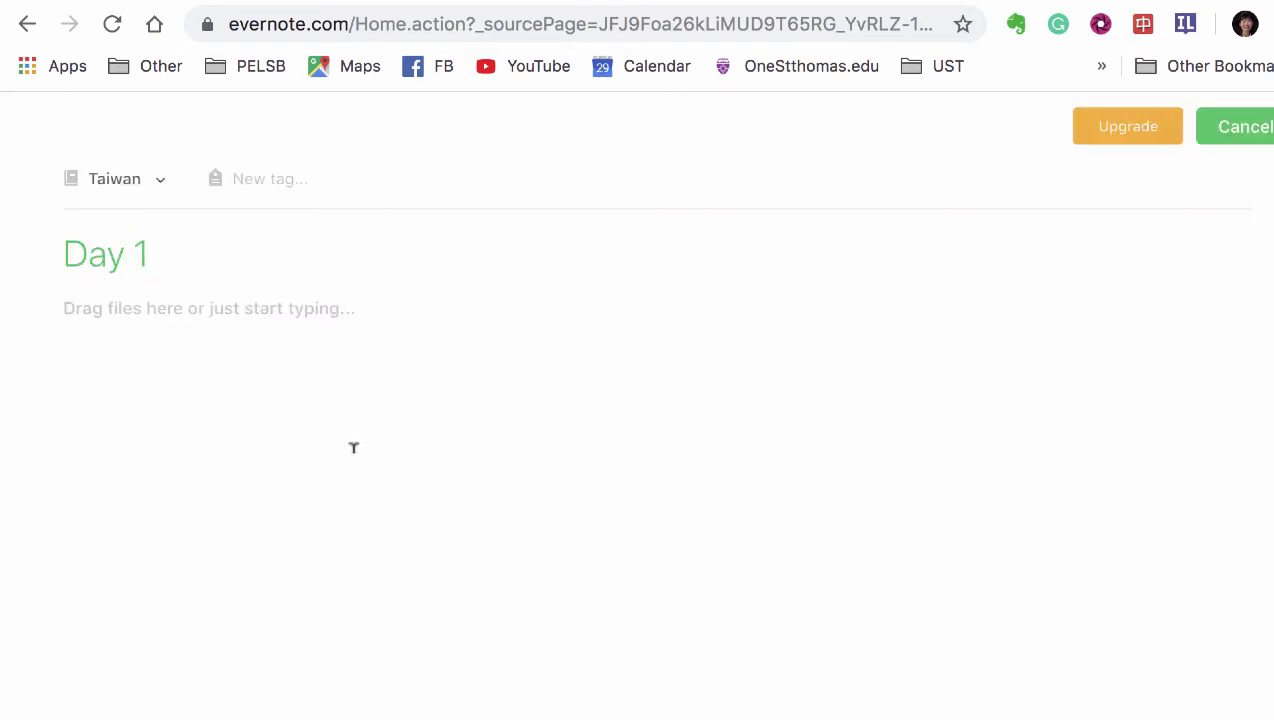
key(Return)
text(What resonated with you the most today? What surprised you the most today? What have you learned today?)
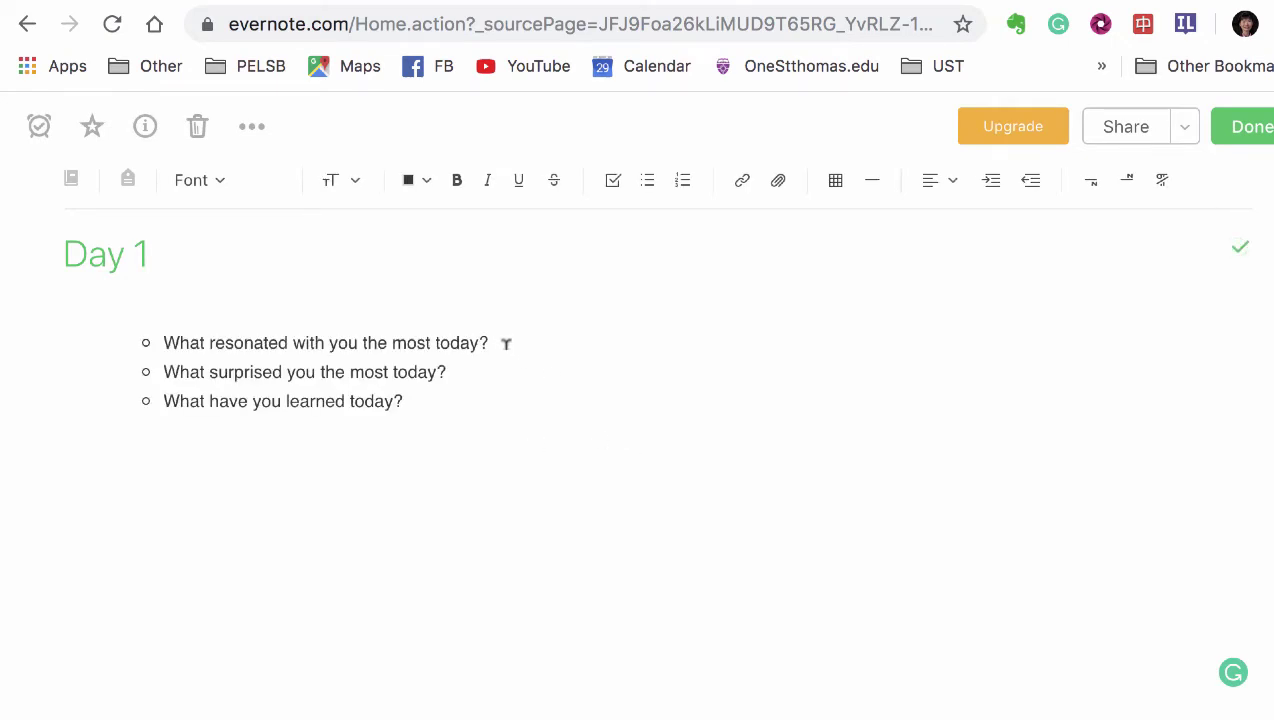
key(Return)
key(Return)
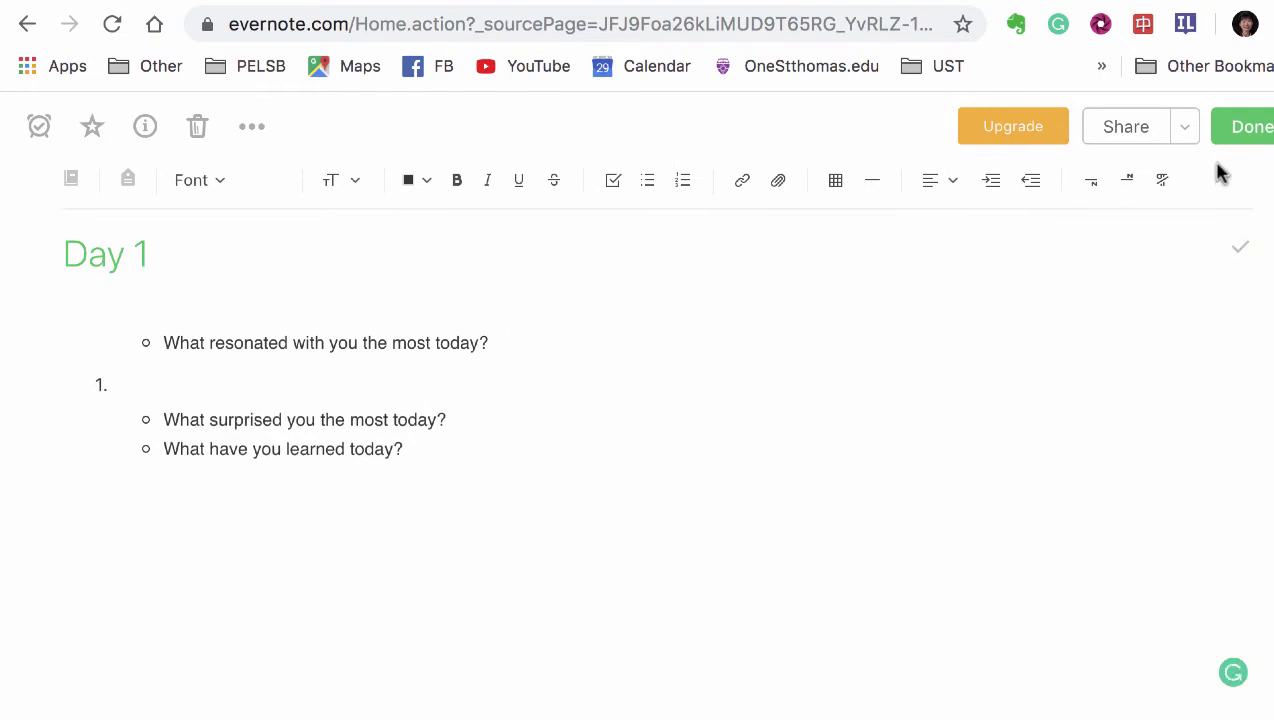
click(1240, 132)
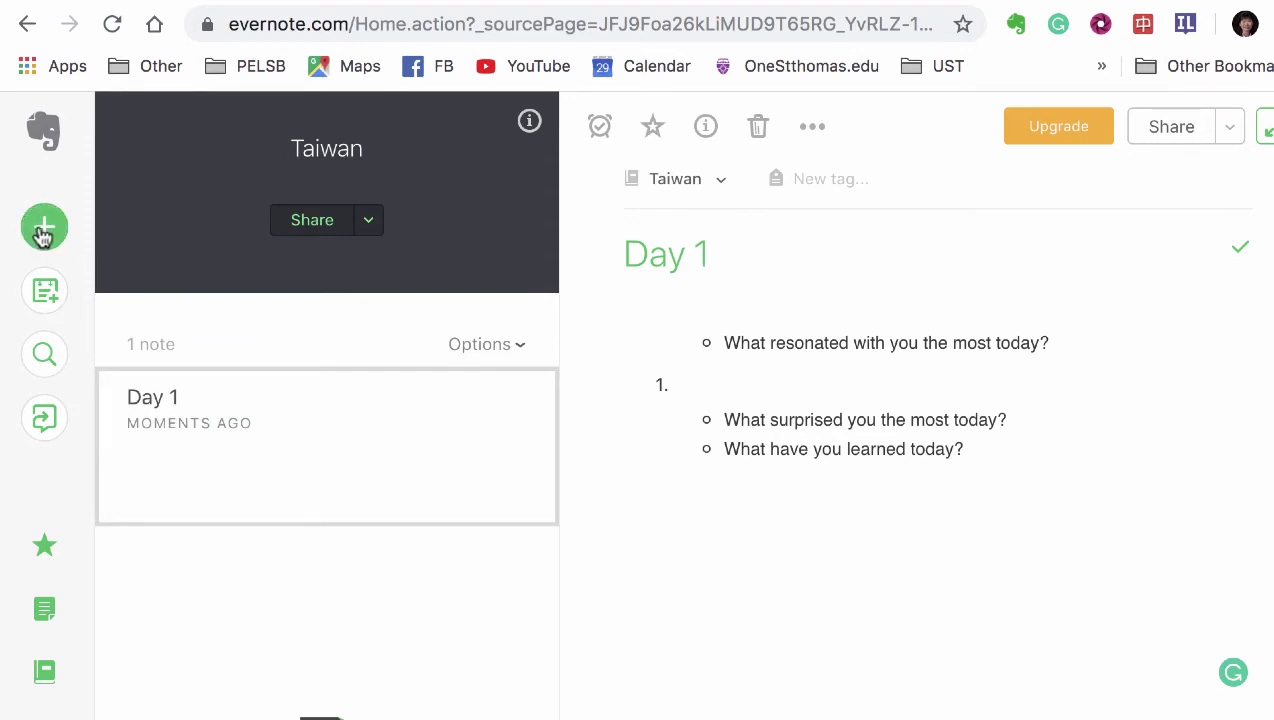
Step: Create a 'Day 3' note containing the pasted three reflection questions
click(44, 227)
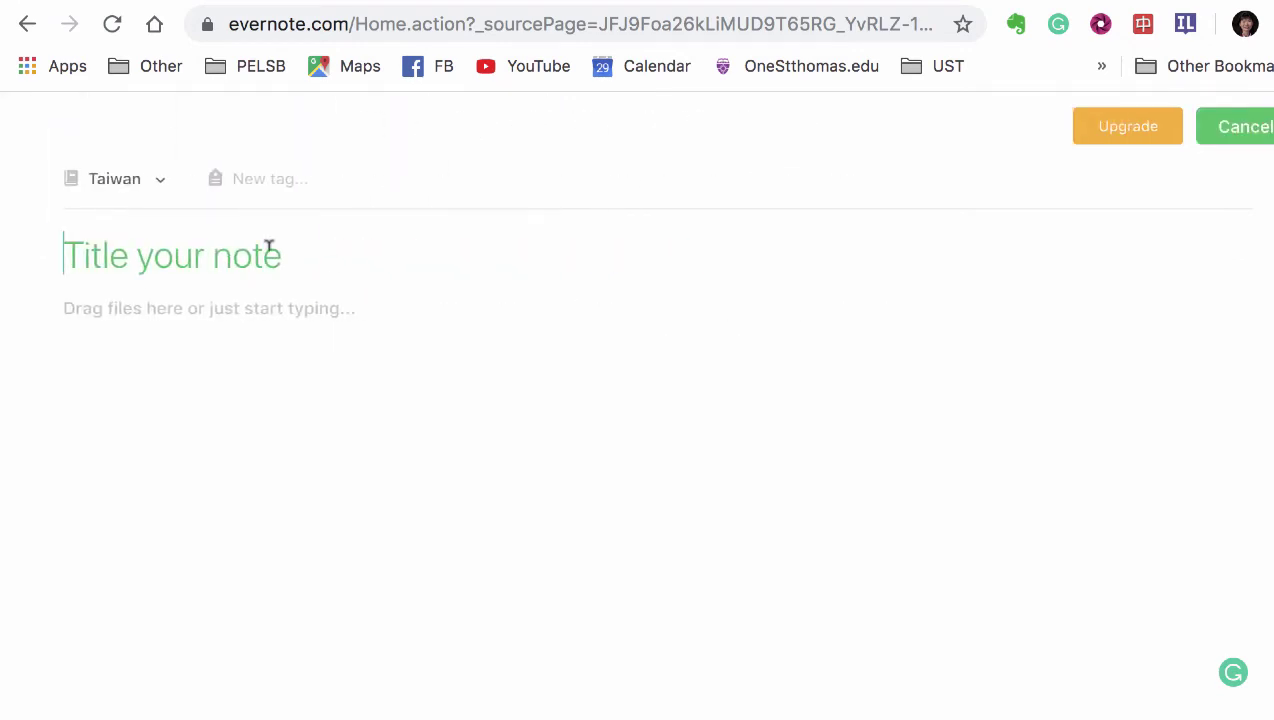
text(Day 3)
click(168, 381)
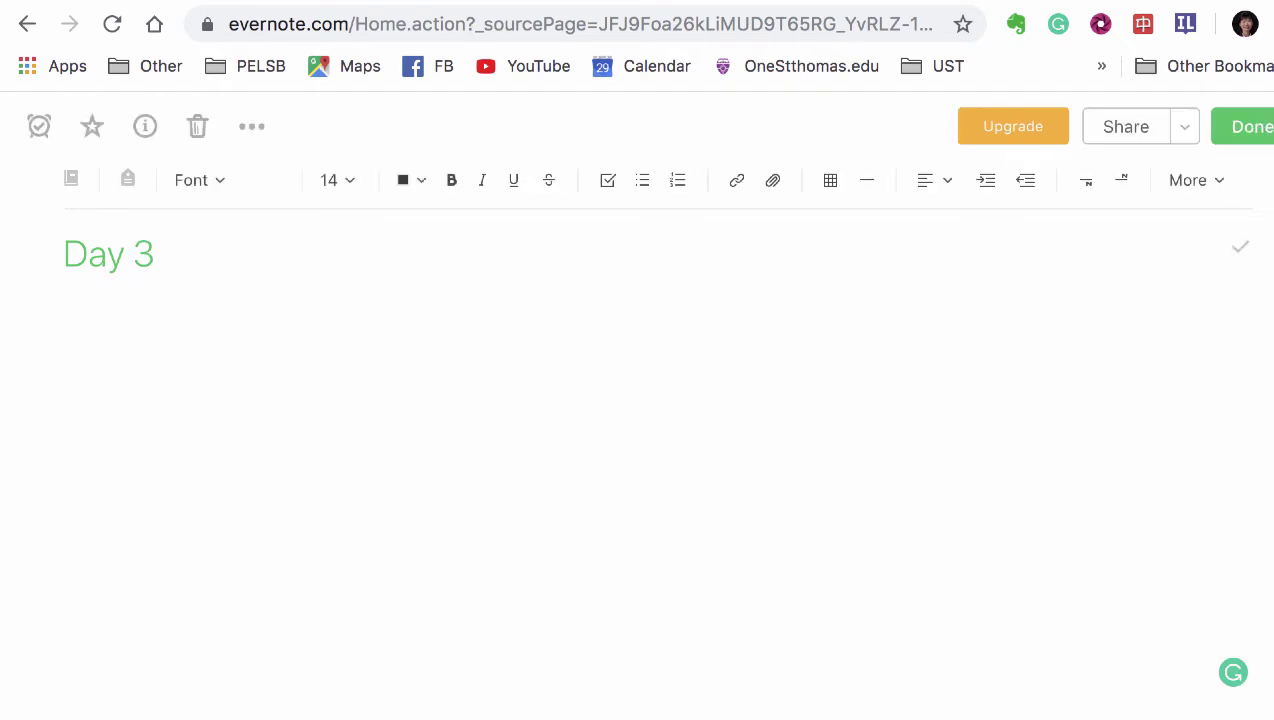
text(What resonated with you the most today? What surprised you the most today? What have you learned today?)
click(1243, 126)
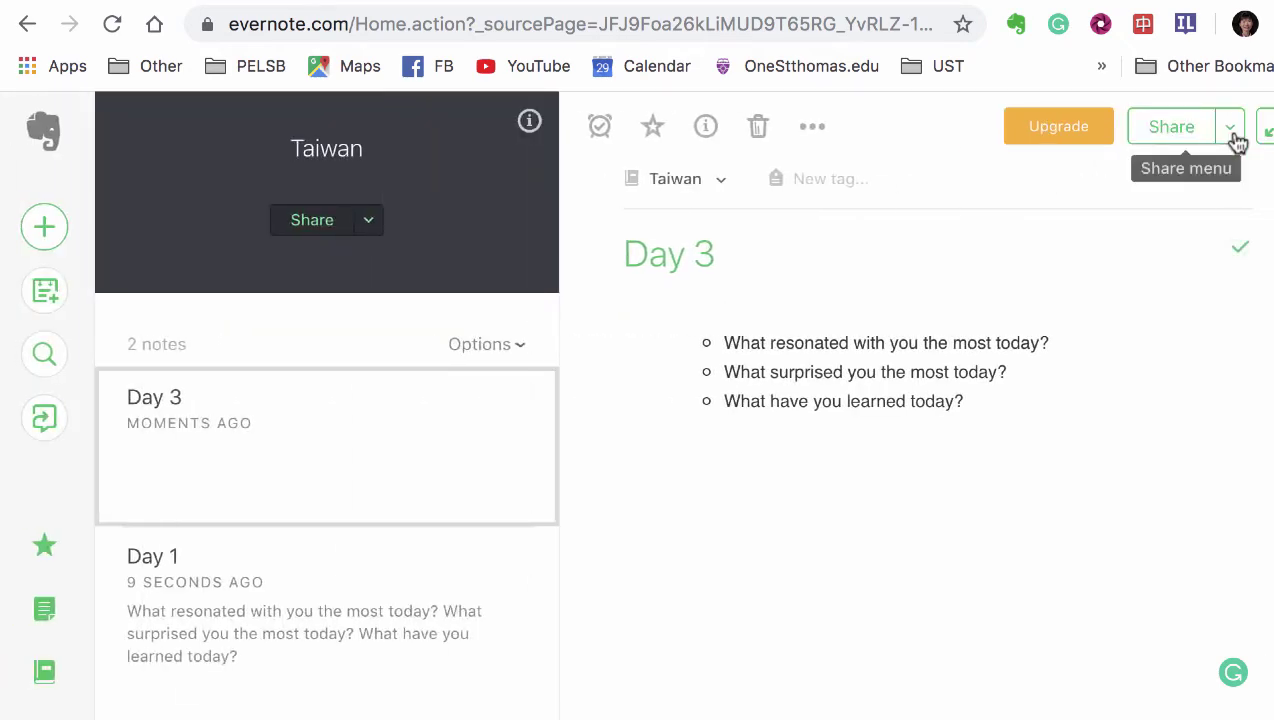
Step: Create a 'Day 5' note containing the same pasted reflection questions
click(52, 228)
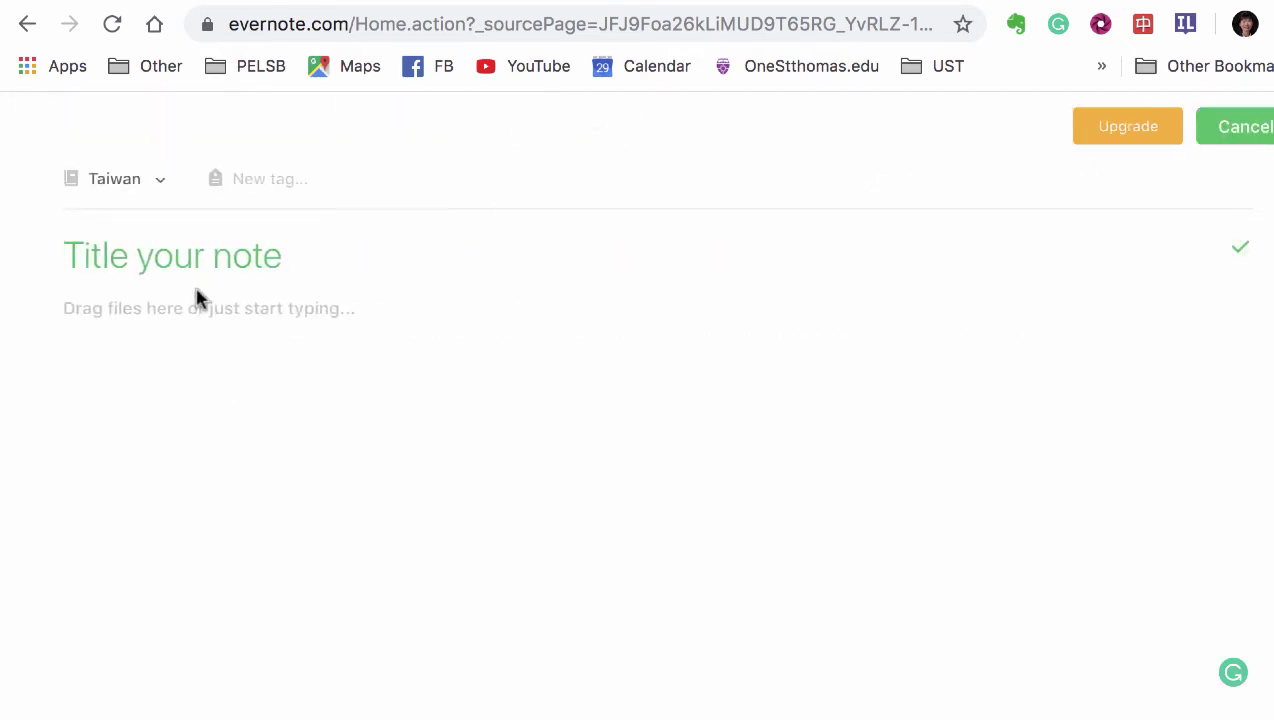
click(182, 262)
text(Day )
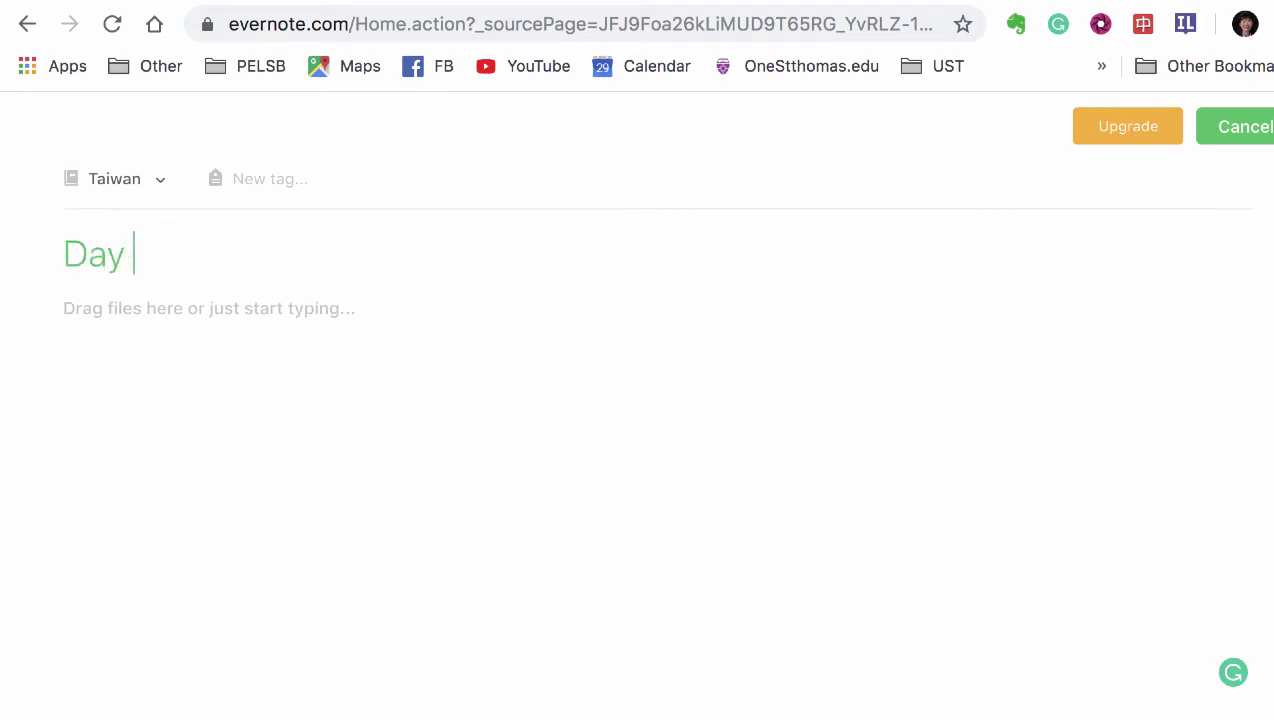
text(5)
key(Return)
text(What resonated with you the most today? What surprised you the most today? What have you learned today?)
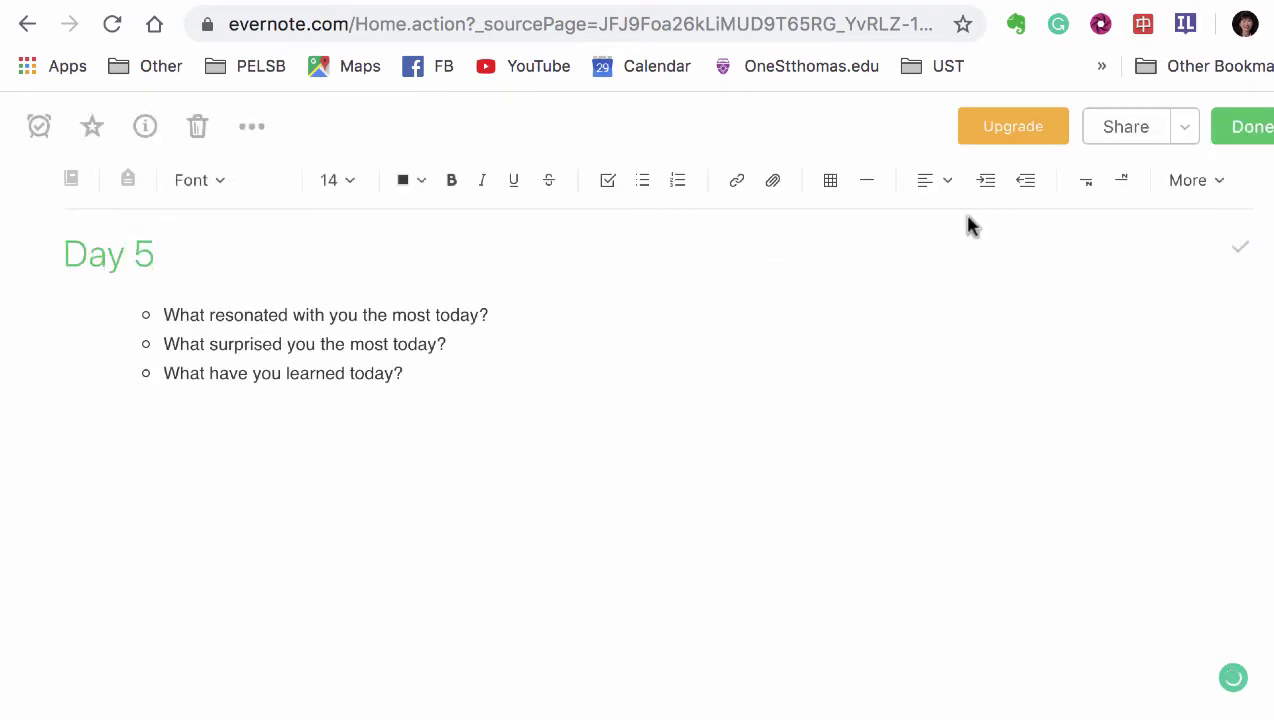
click(1250, 127)
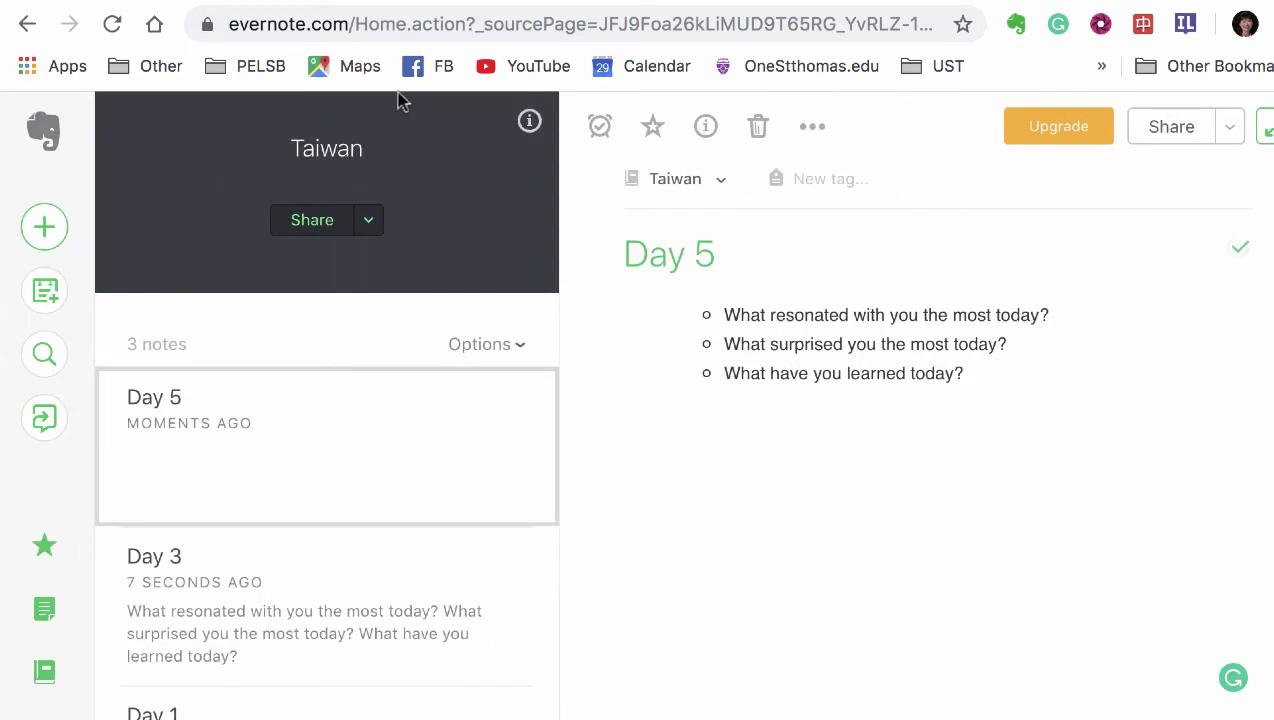
mouse_move(326, 605)
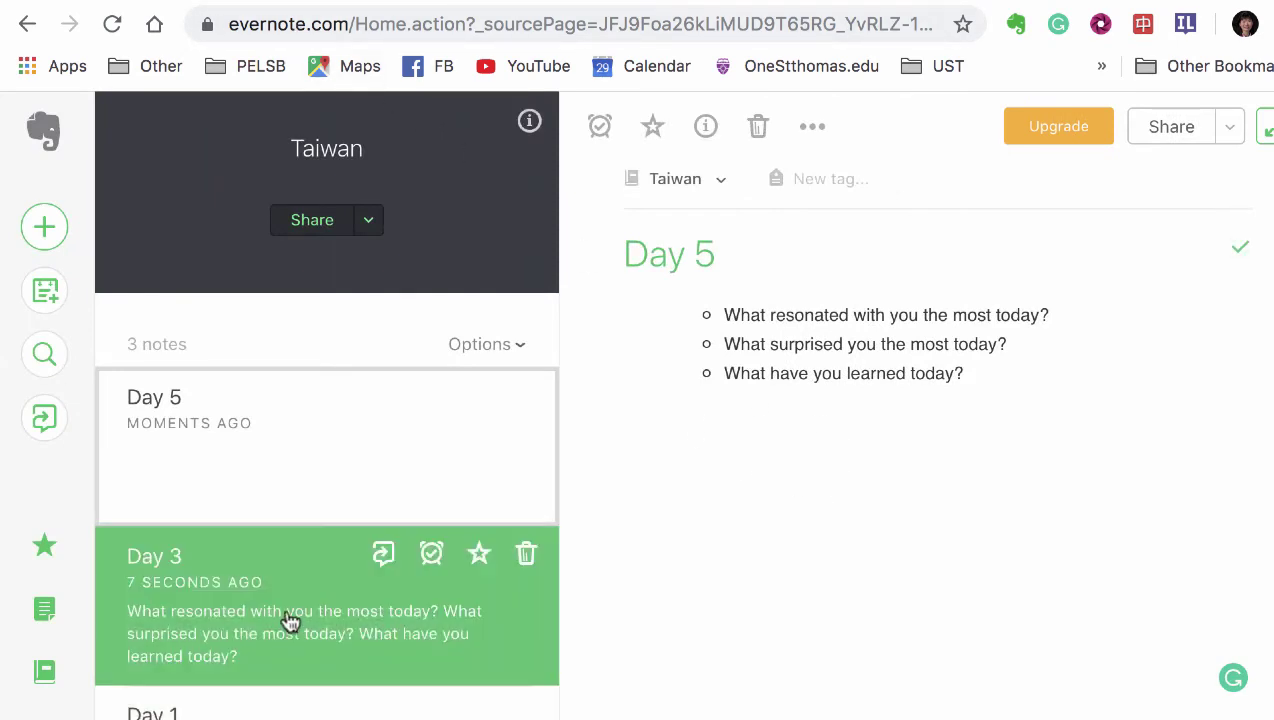
Step: View the Day 3 note, then open the Taiwan notebook's Share options
click(288, 622)
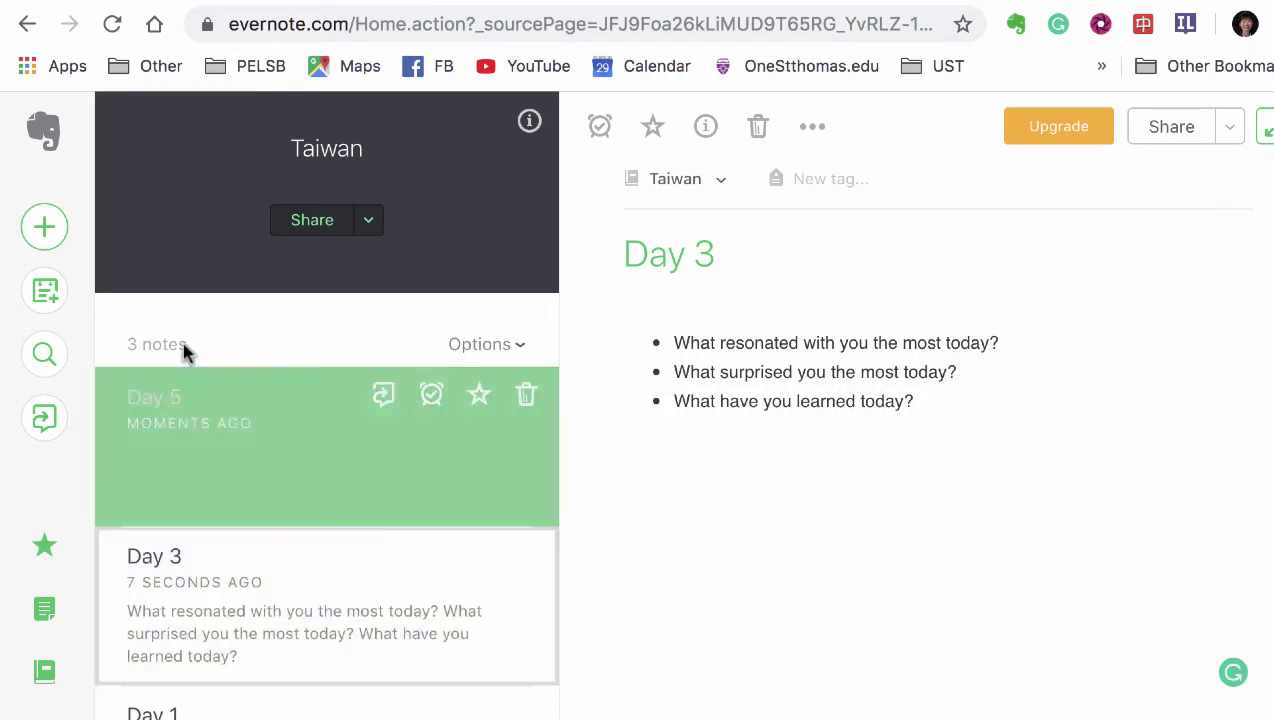
click(44, 673)
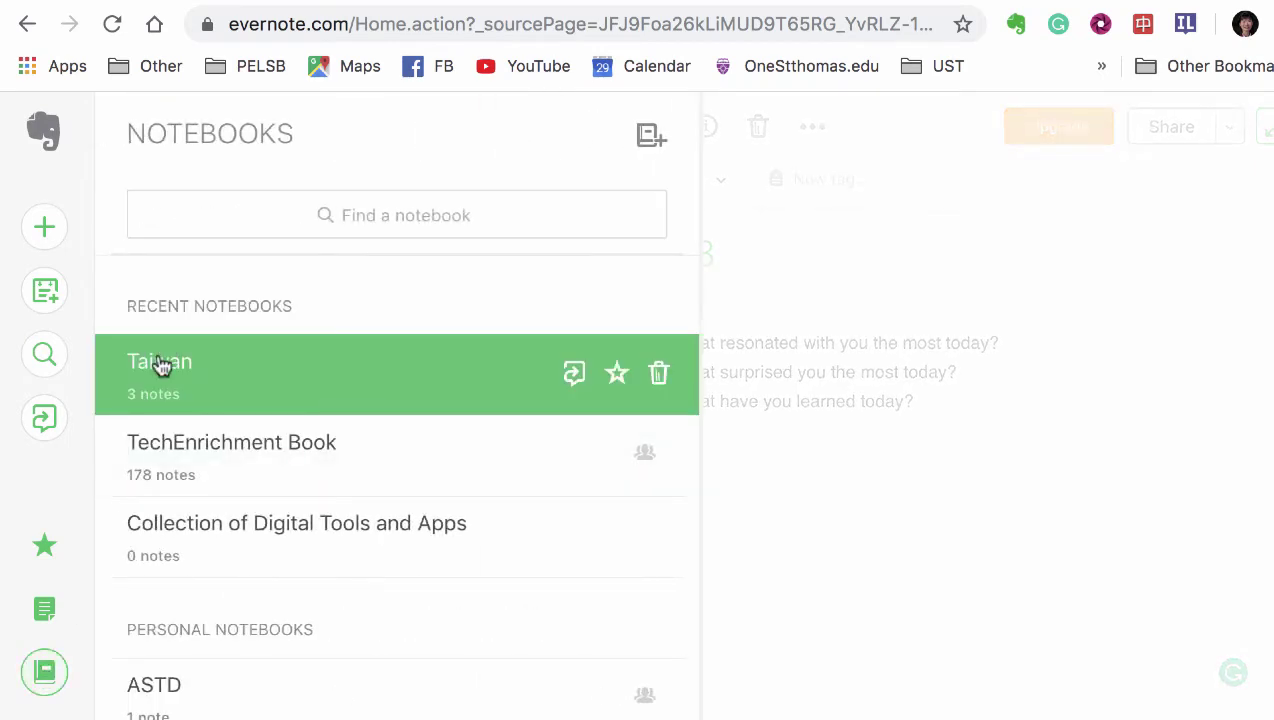
click(160, 360)
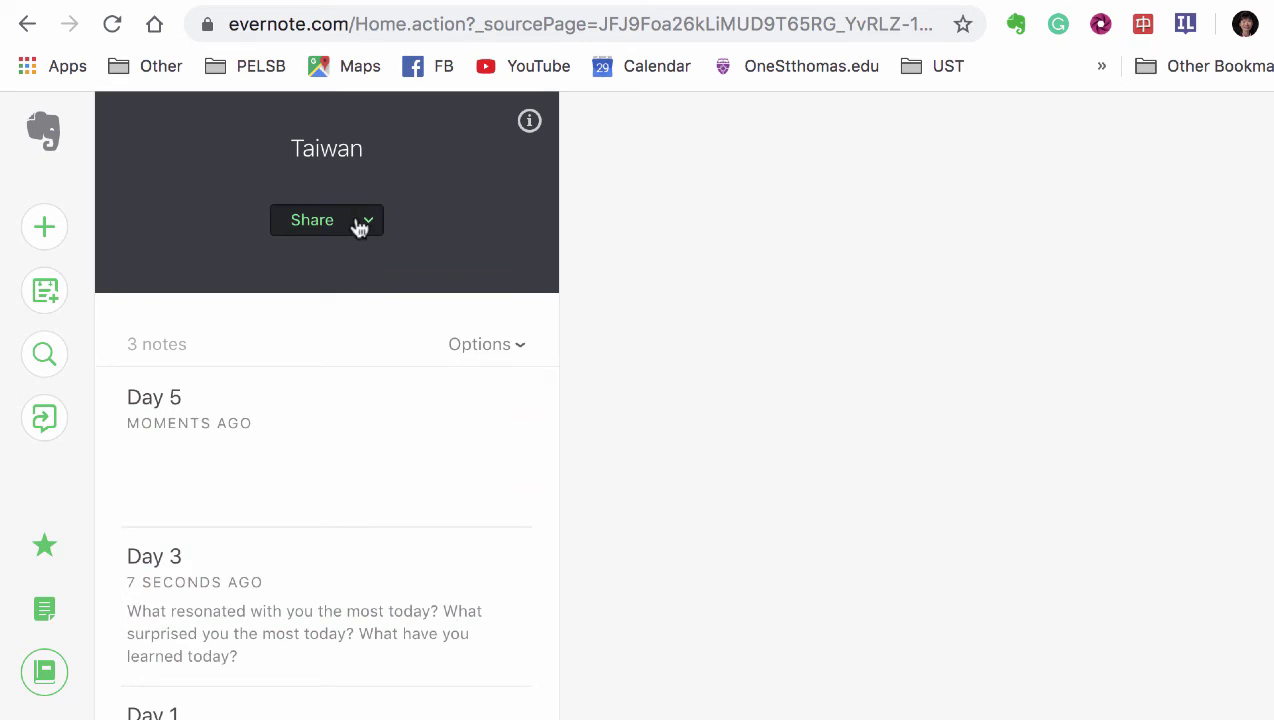
click(328, 221)
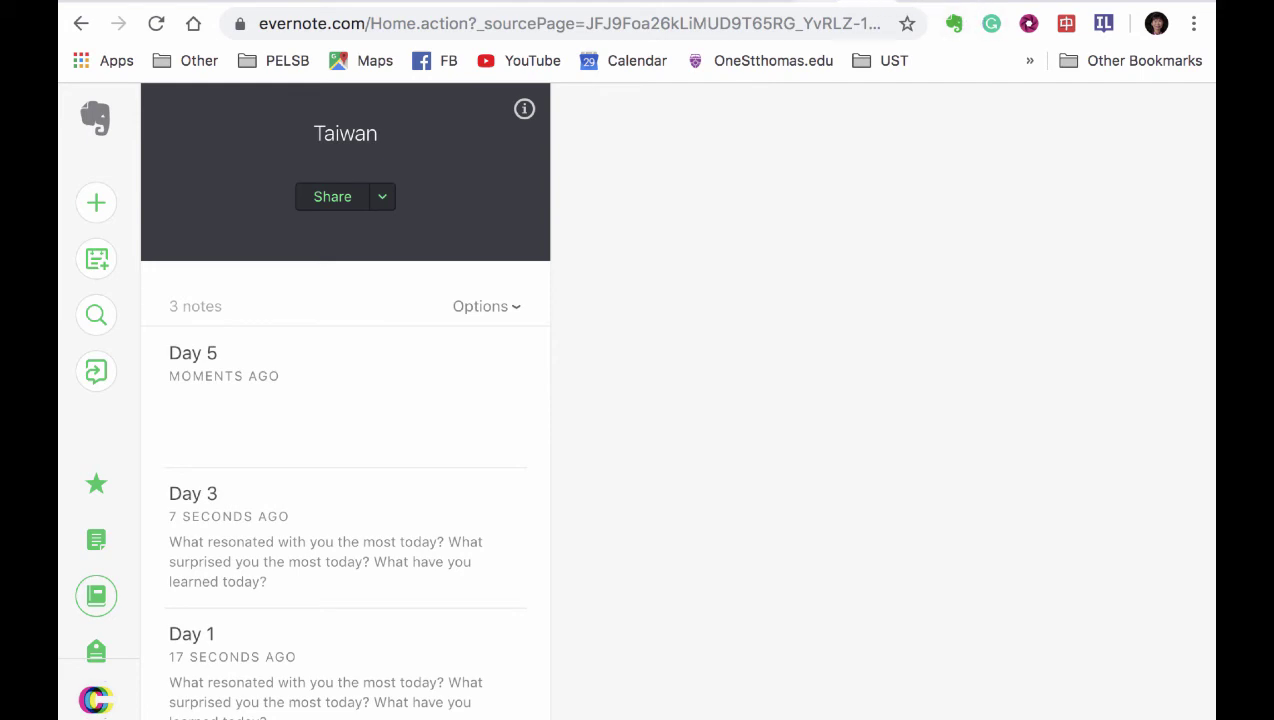
Step: Clip the GoNoodle For Educators tab into Evernote using the Web Clipper's Bookmark option
click(814, 1)
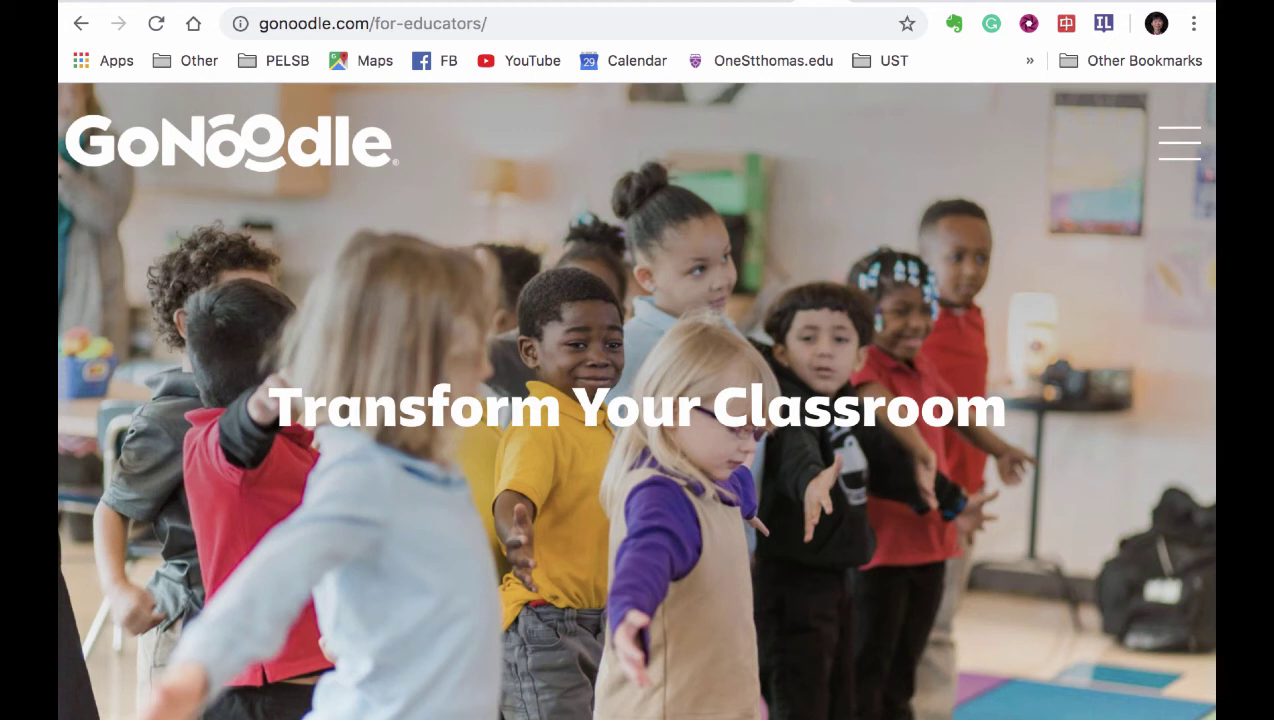
click(954, 27)
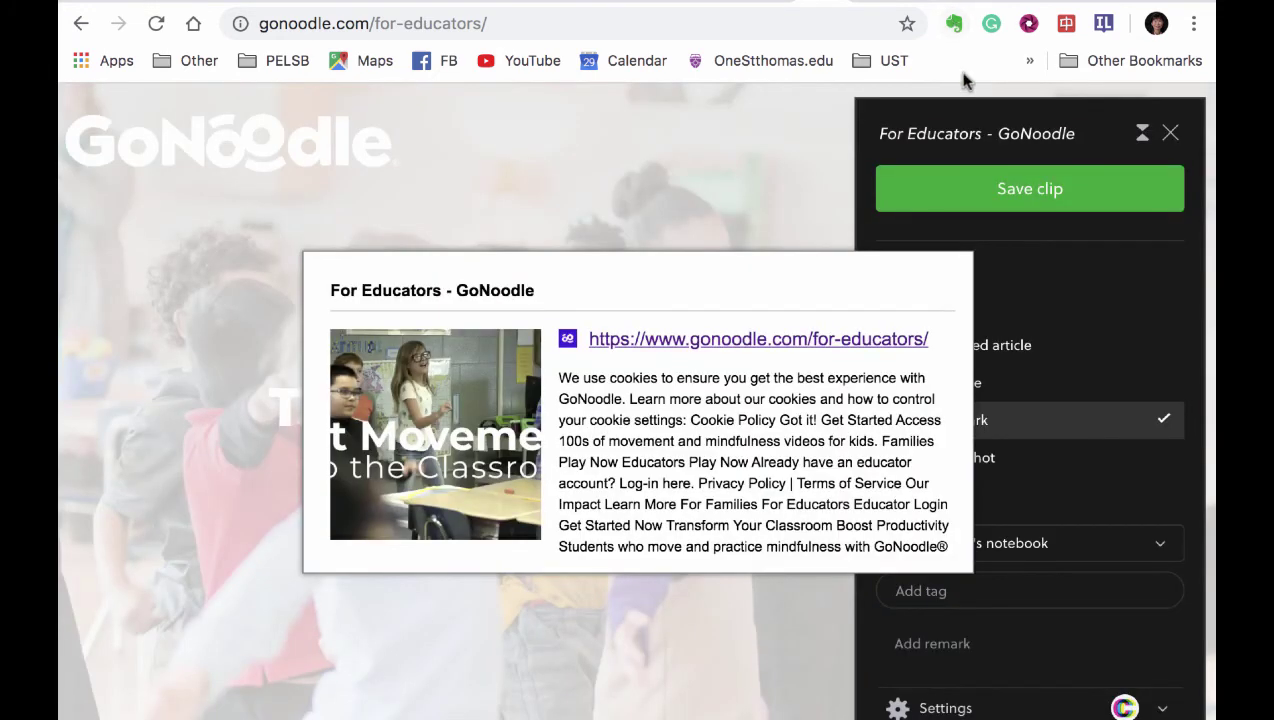
click(1031, 204)
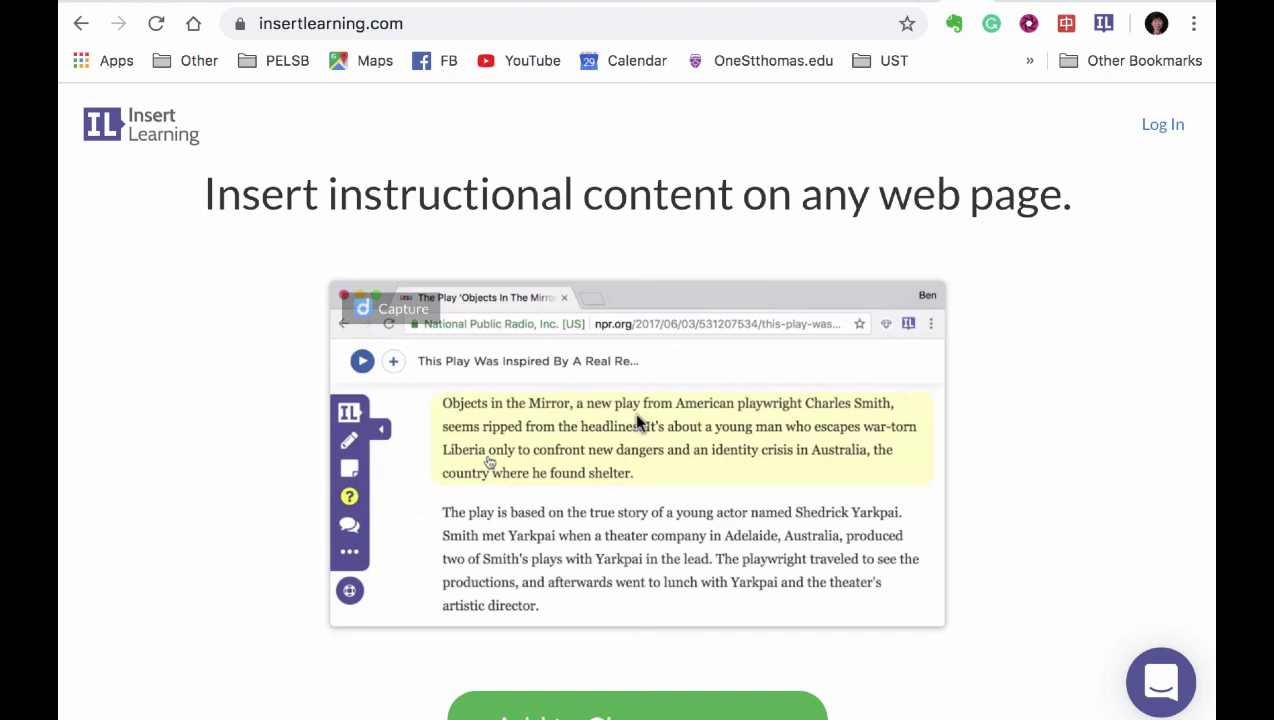
Step: Clip the insertlearning.com home page as a Bookmark into TechEnrichment Book
click(954, 23)
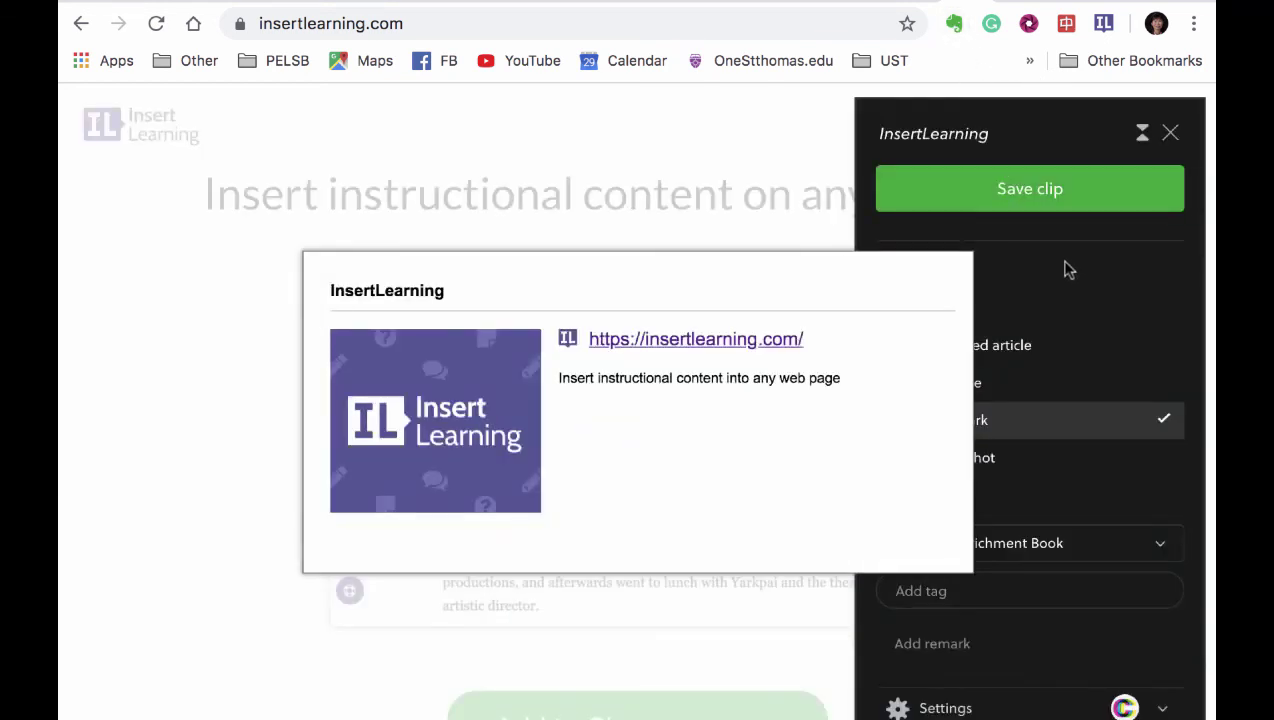
click(1022, 204)
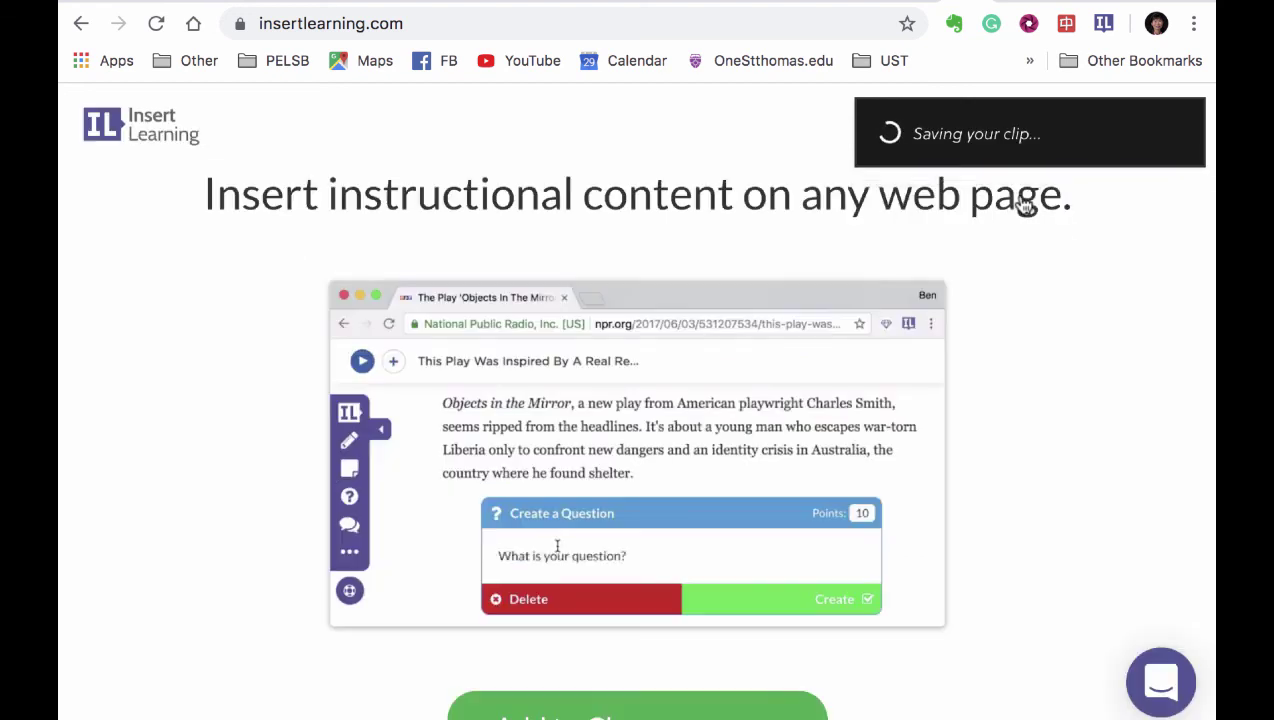